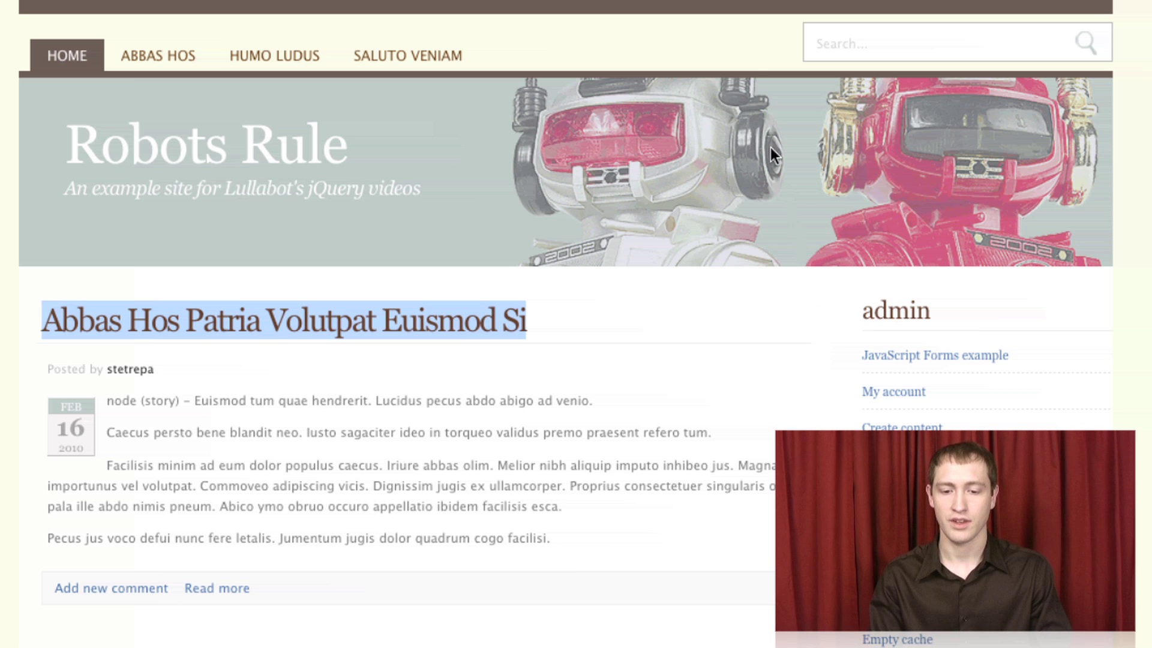
# - Focus and leave the site search box to show its hint hiding and returning
pyautogui.click(738, 42)
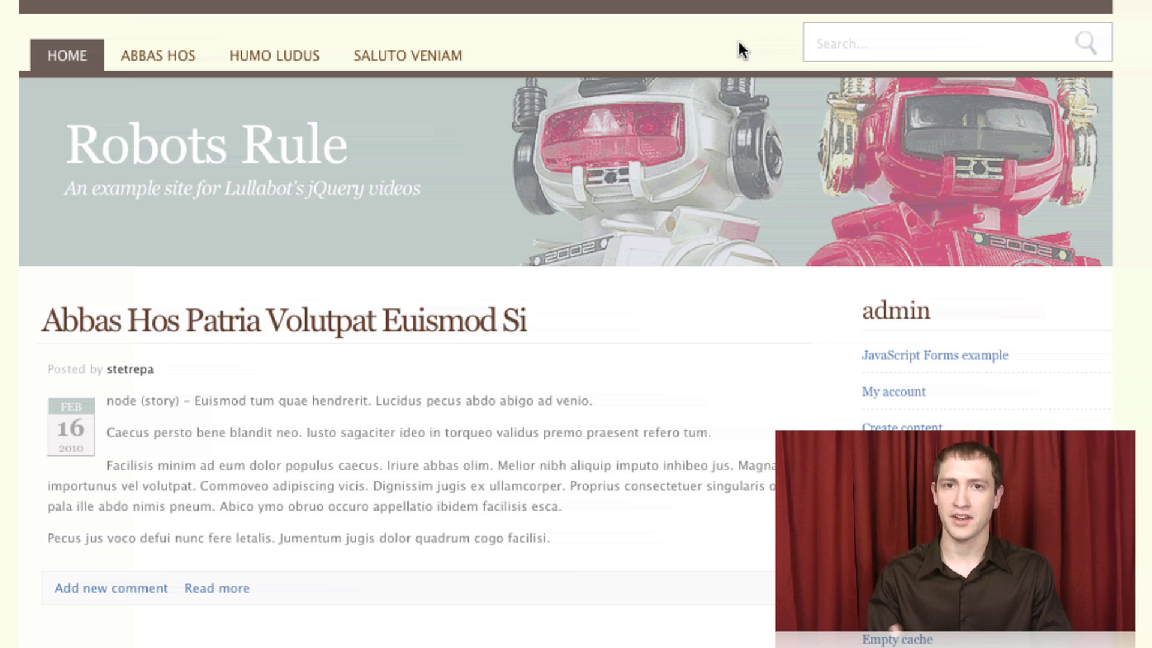
pyautogui.click(891, 44)
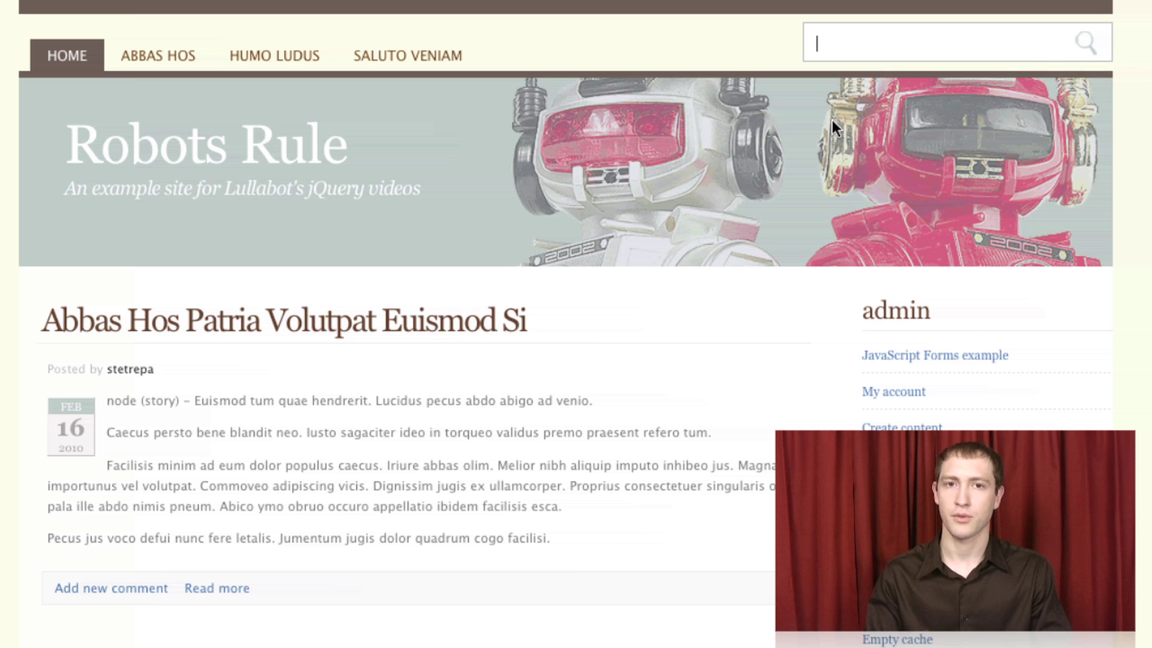
pyautogui.click(712, 352)
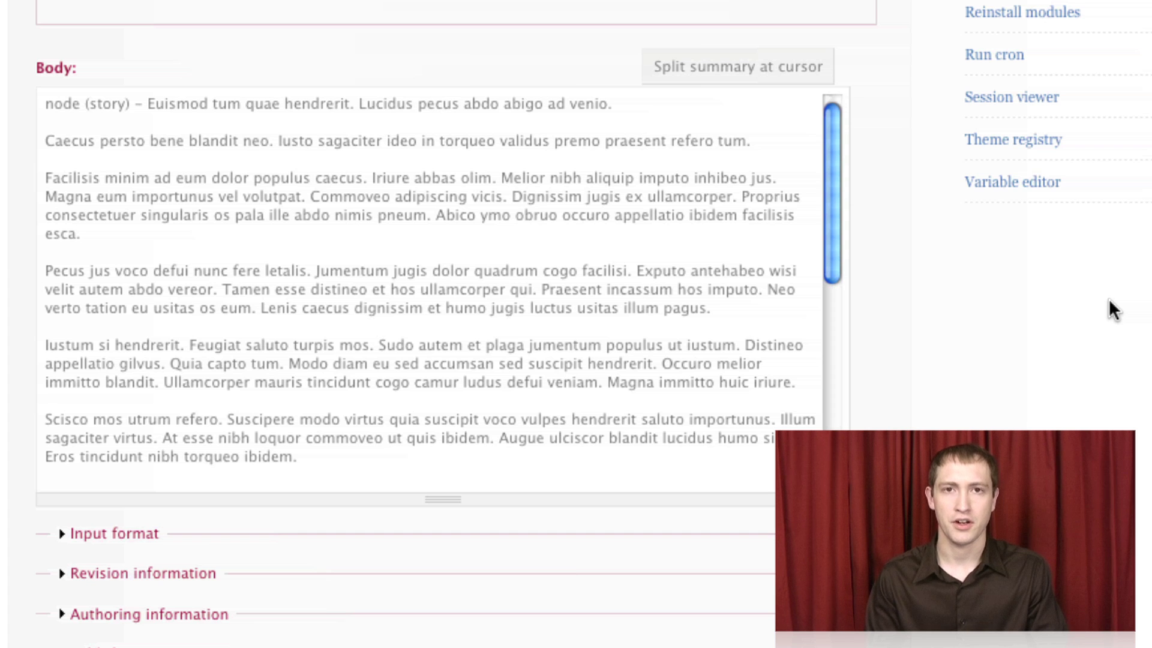
# - Add blank lines after the third paragraph, try name macros, then insert Company Address
pyautogui.click(205, 252)
pyautogui.press('Return')
pyautogui.press('Return')
pyautogui.press('Up')
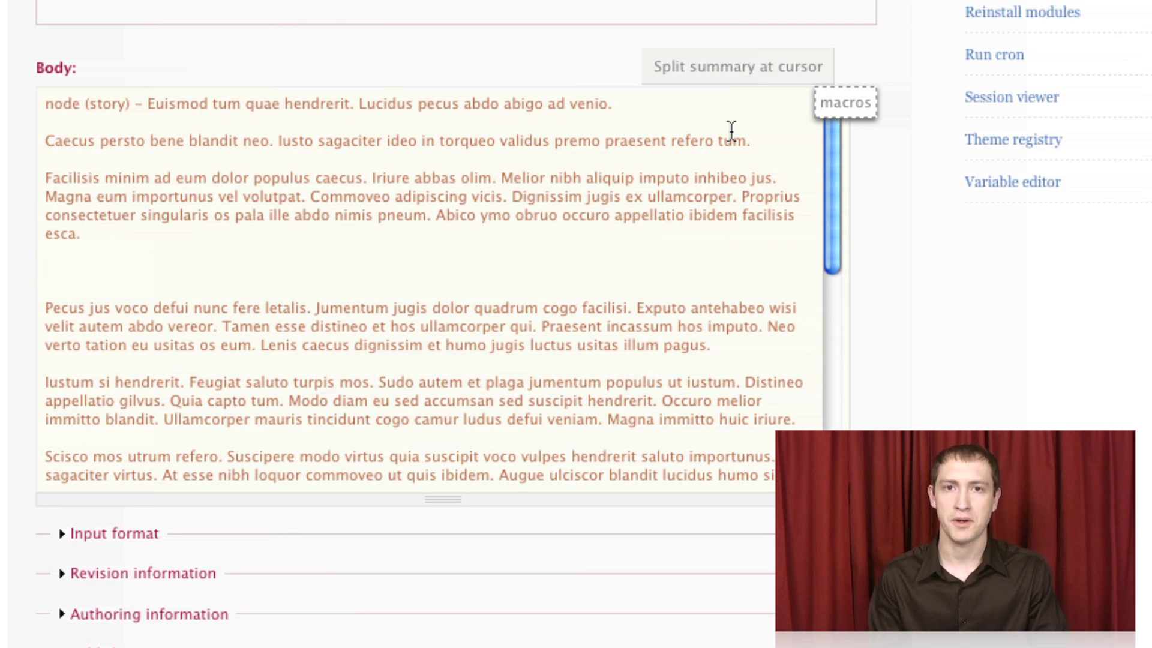
pyautogui.click(856, 114)
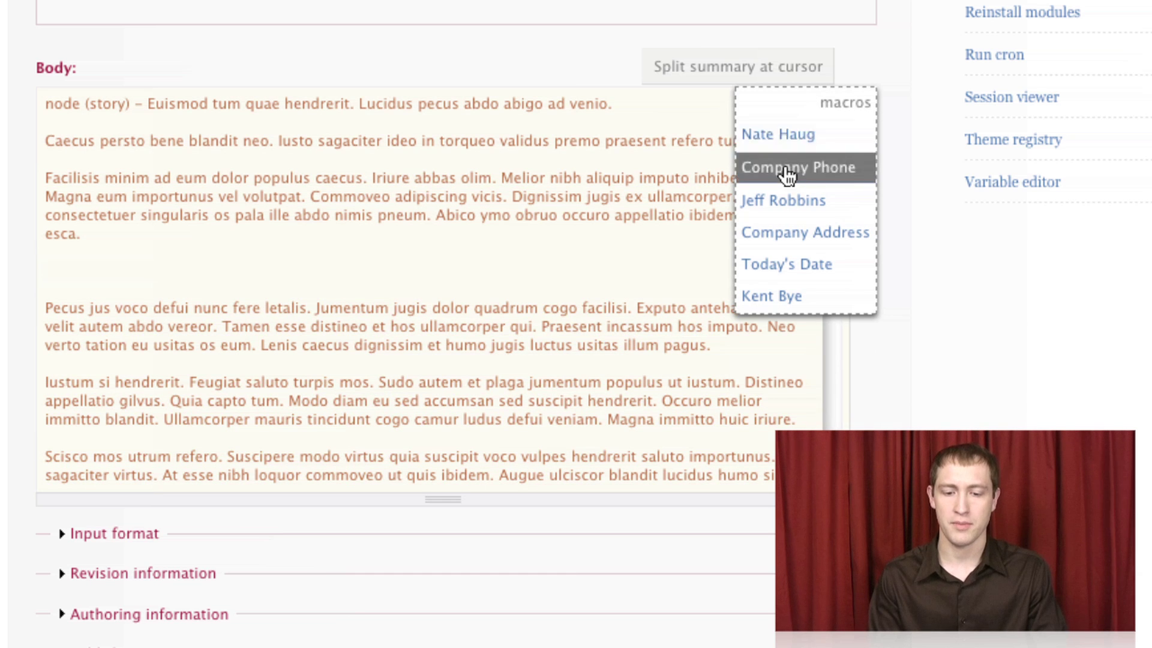
pyautogui.click(785, 201)
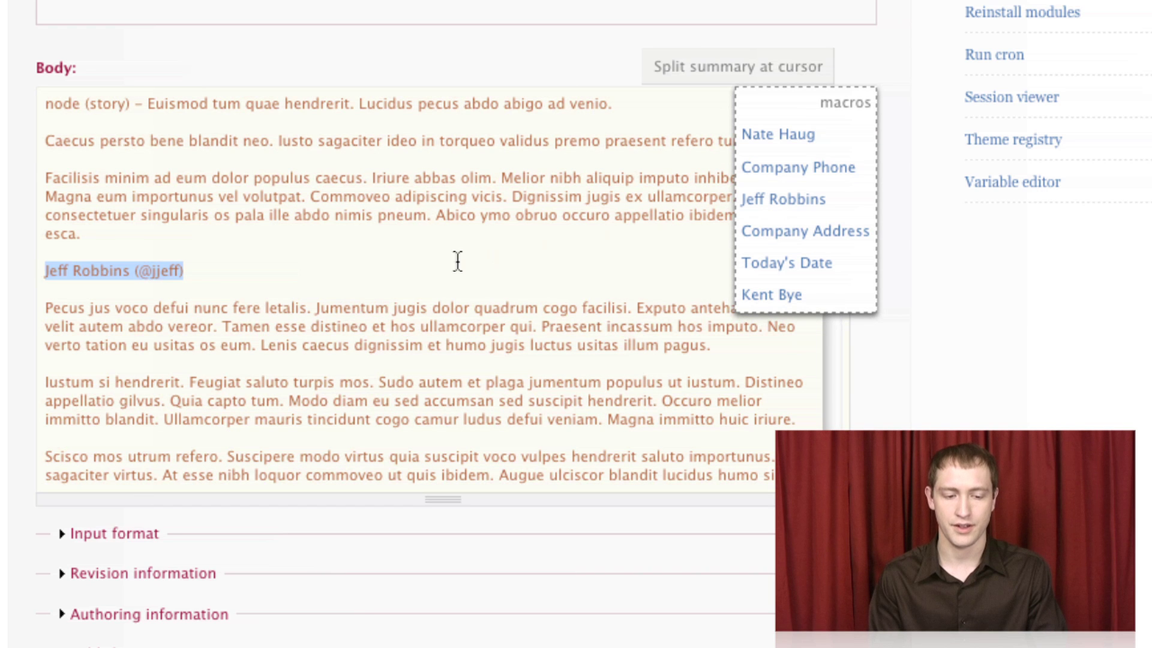
pyautogui.click(782, 155)
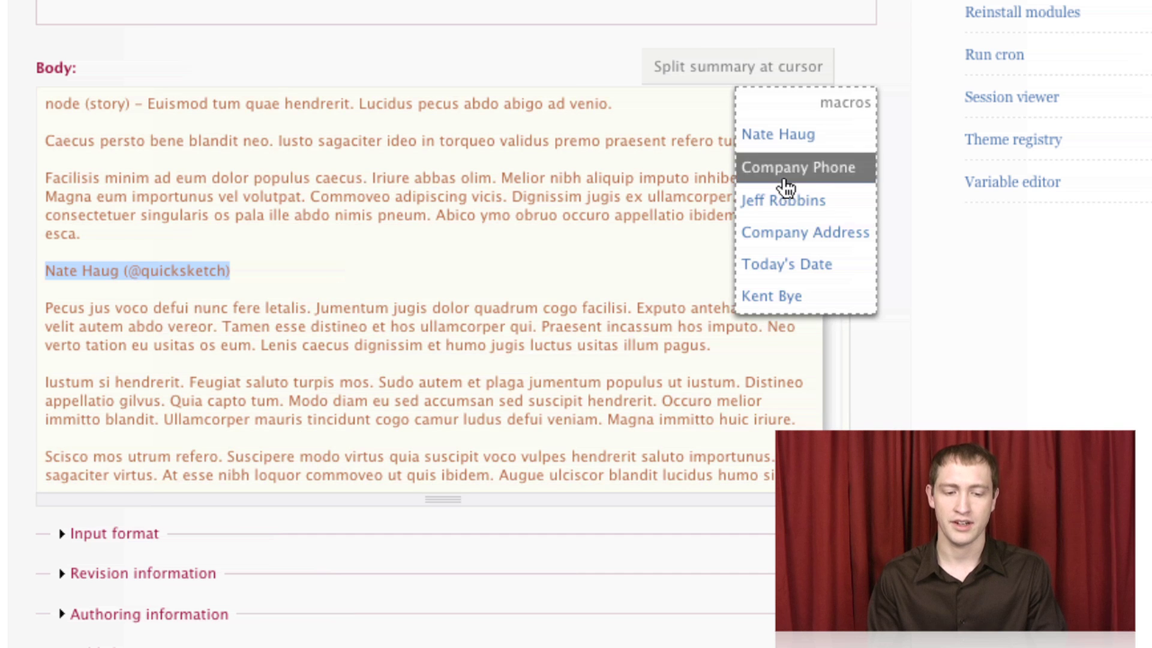
pyautogui.click(786, 234)
pyautogui.click(507, 288)
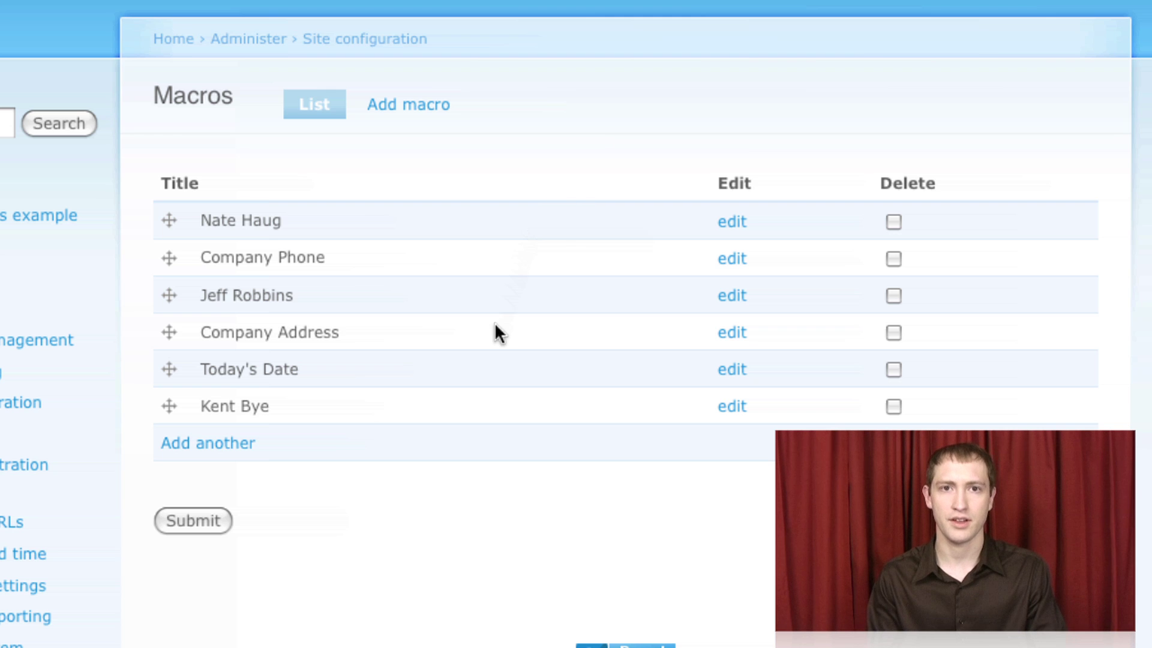
# - Drag the Today's Date macro up to third place in the macros list
pyautogui.moveTo(170, 369); pyautogui.dragTo(162, 283)
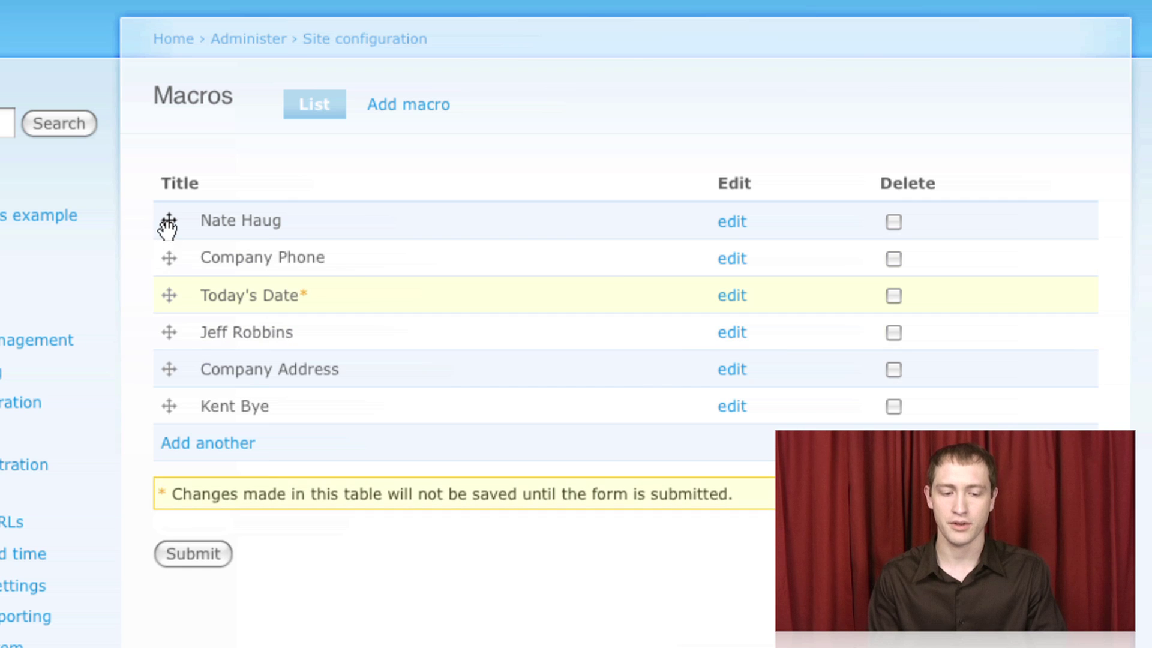
pyautogui.moveTo(162, 224); pyautogui.dragTo(161, 365)
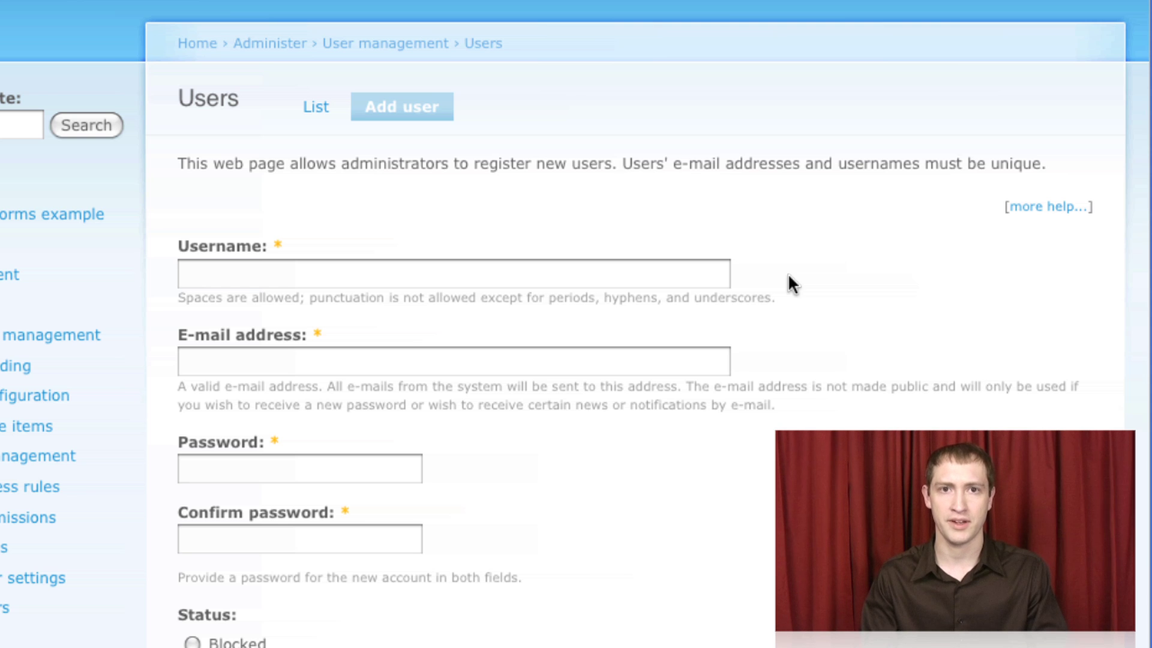
# - Enter 'nate' as the username and let its availability be checked
pyautogui.click(558, 282)
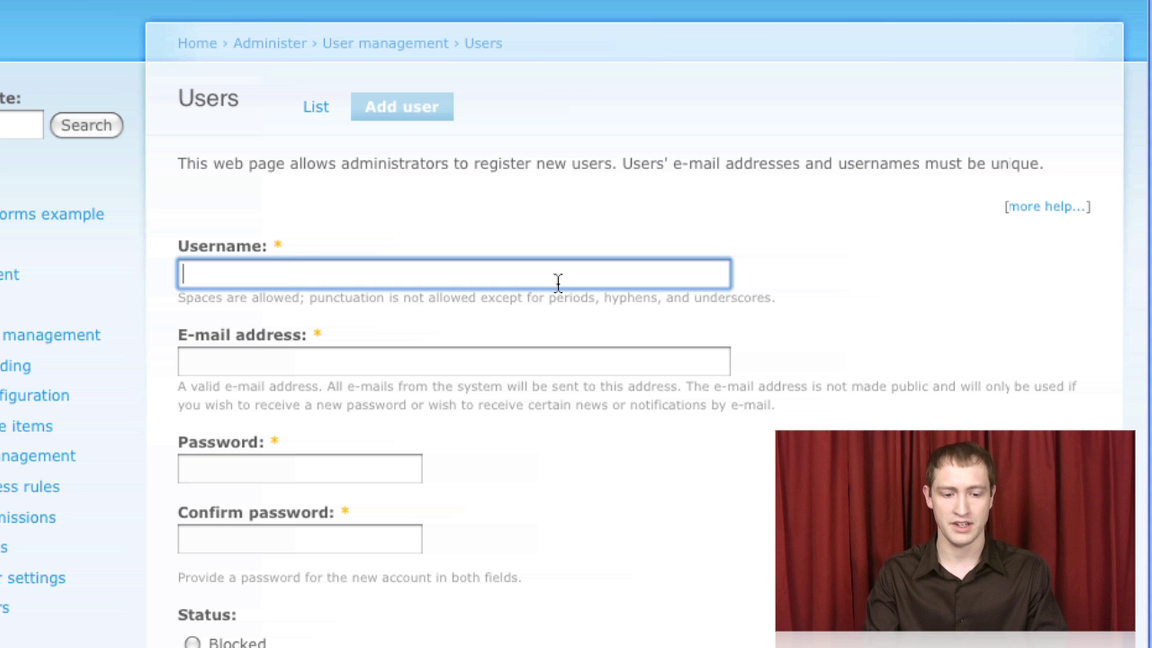
pyautogui.write('nate')
pyautogui.press('Tab')
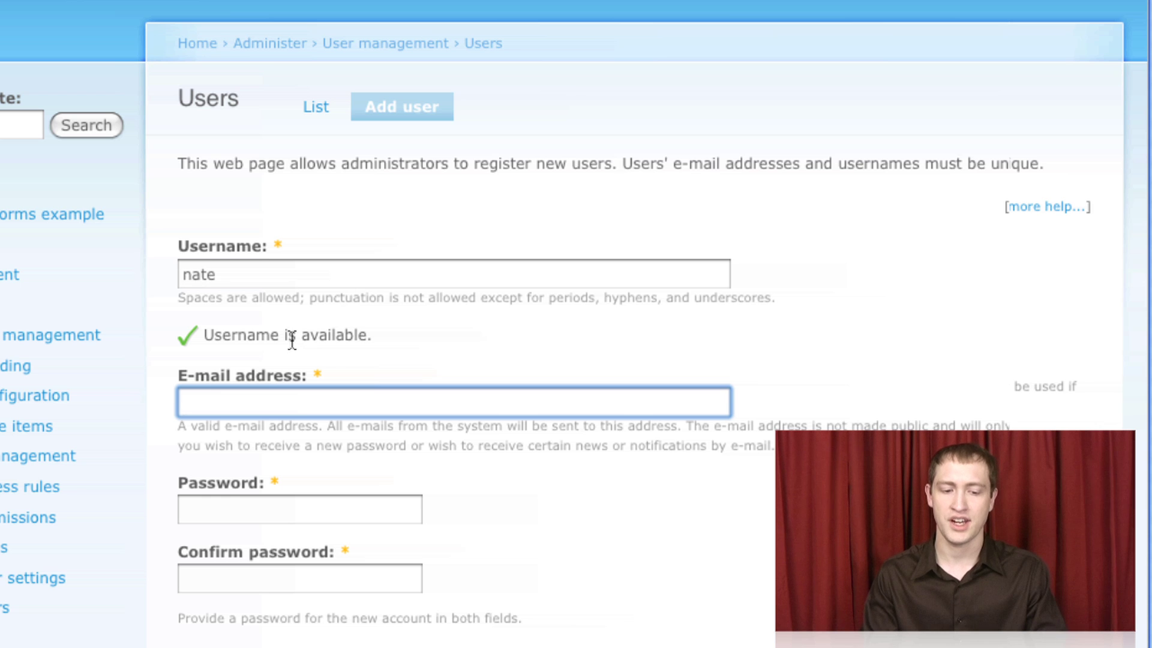
# - Replace the username with 'admin' so the already-exists error appears
pyautogui.doubleClick(238, 274)
pyautogui.write('admin')
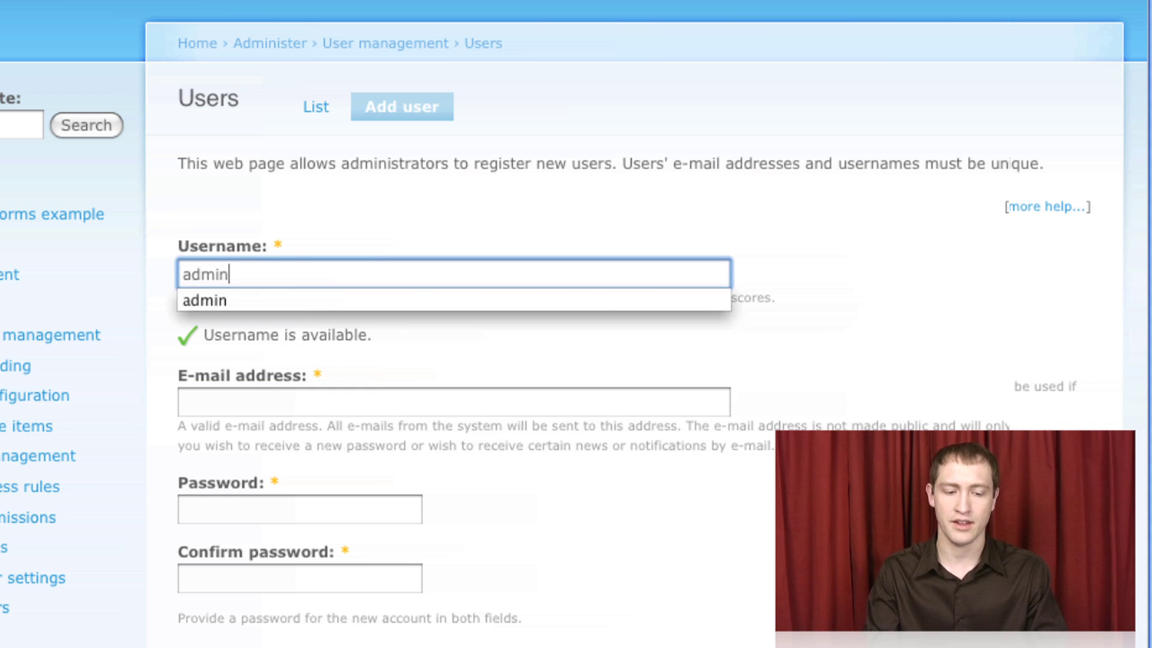
pyautogui.press('Tab')
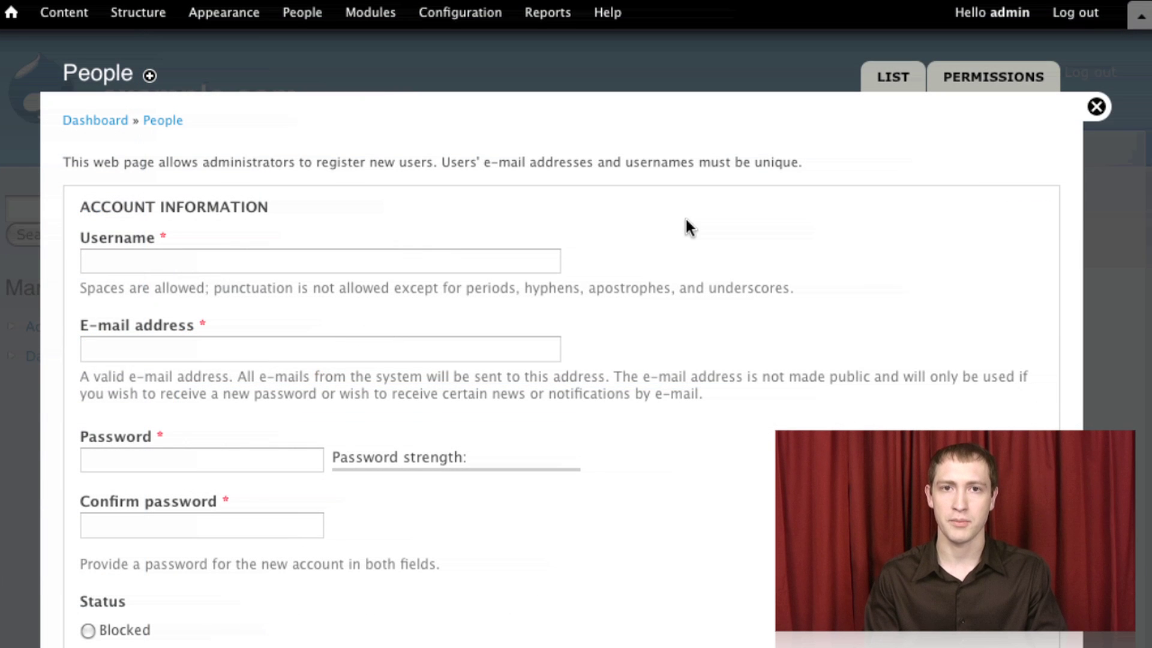
# - Enter 'nate' as the username in the Drupal 7 form and let it be checked
pyautogui.click(275, 271)
pyautogui.write('nate')
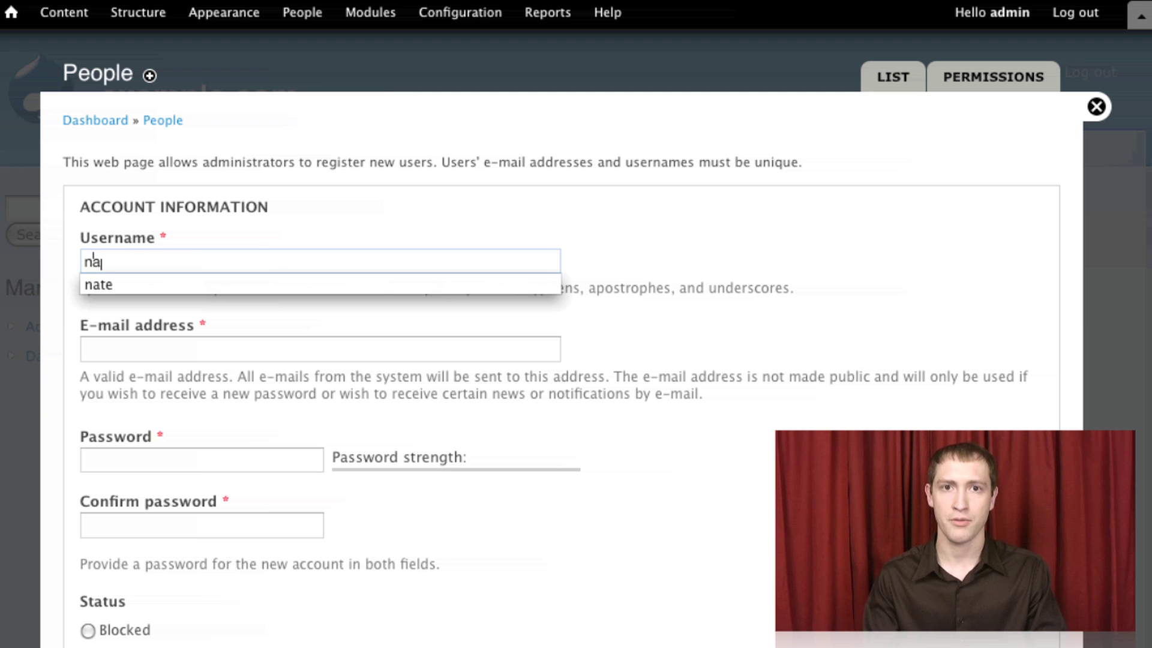
pyautogui.press('Tab')
# - Replace the username with 'admin' and let it be checked again
pyautogui.hotkey('shift', 'Tab')
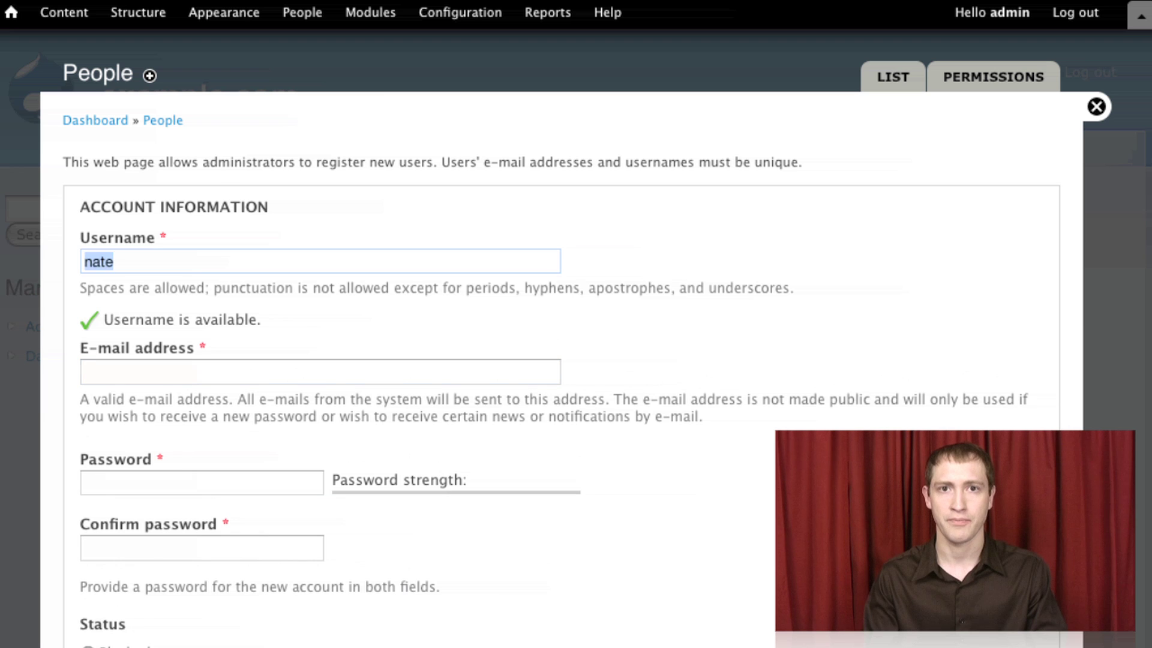
pyautogui.write('admin')
pyautogui.press('Tab')
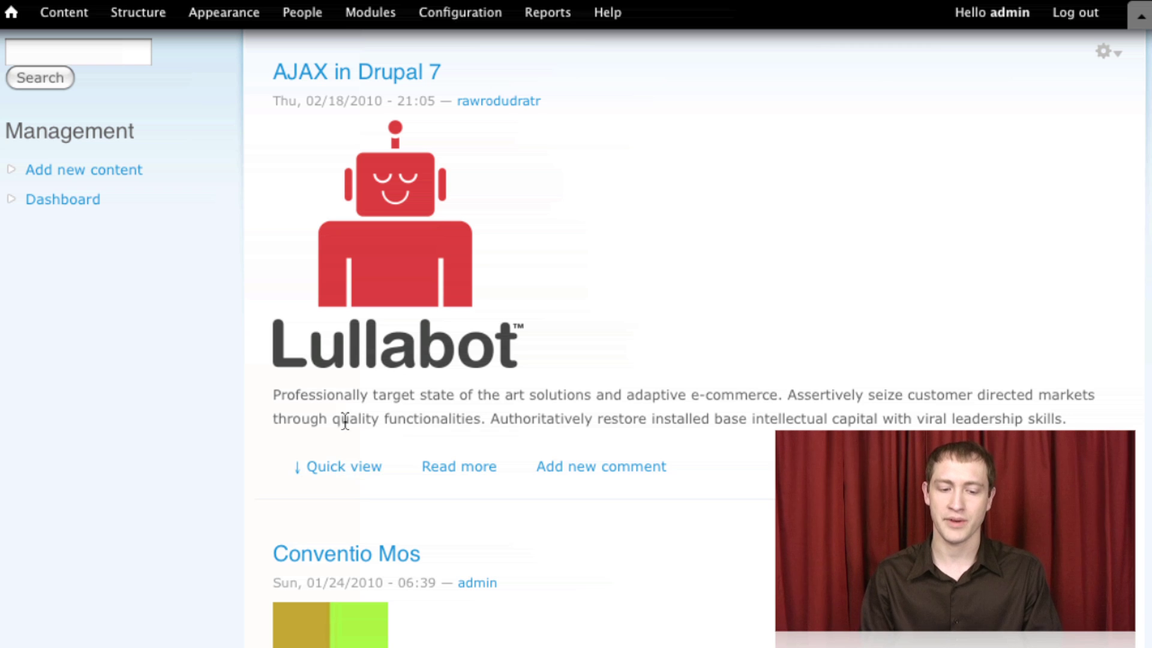
# - Expand the AJAX in Drupal 7 post with Quick view and scroll through its text
pyautogui.click(347, 474)
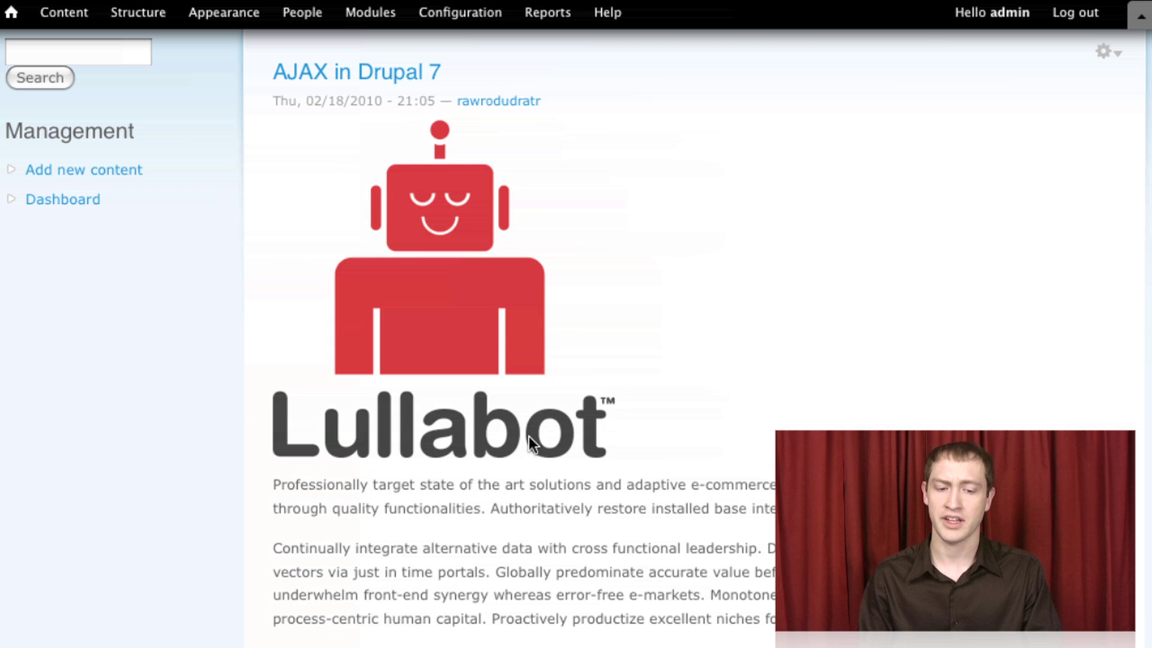
pyautogui.scroll(-5, 528, 437)
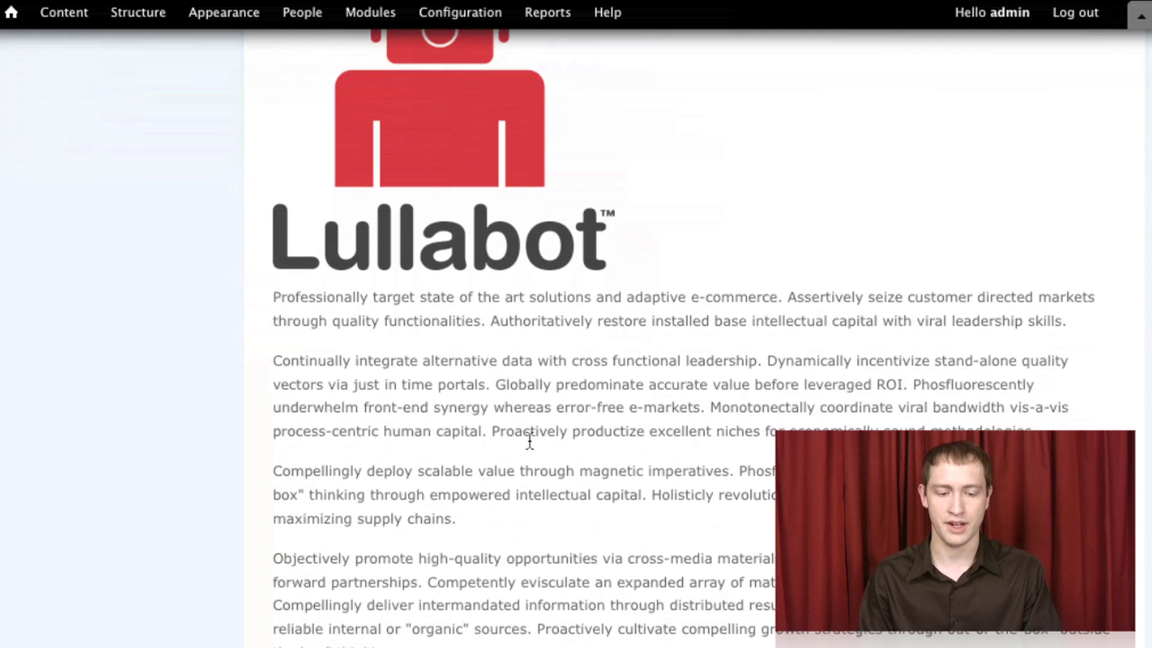
pyautogui.scroll(-3, 529, 441)
pyautogui.scroll(7, 529, 441)
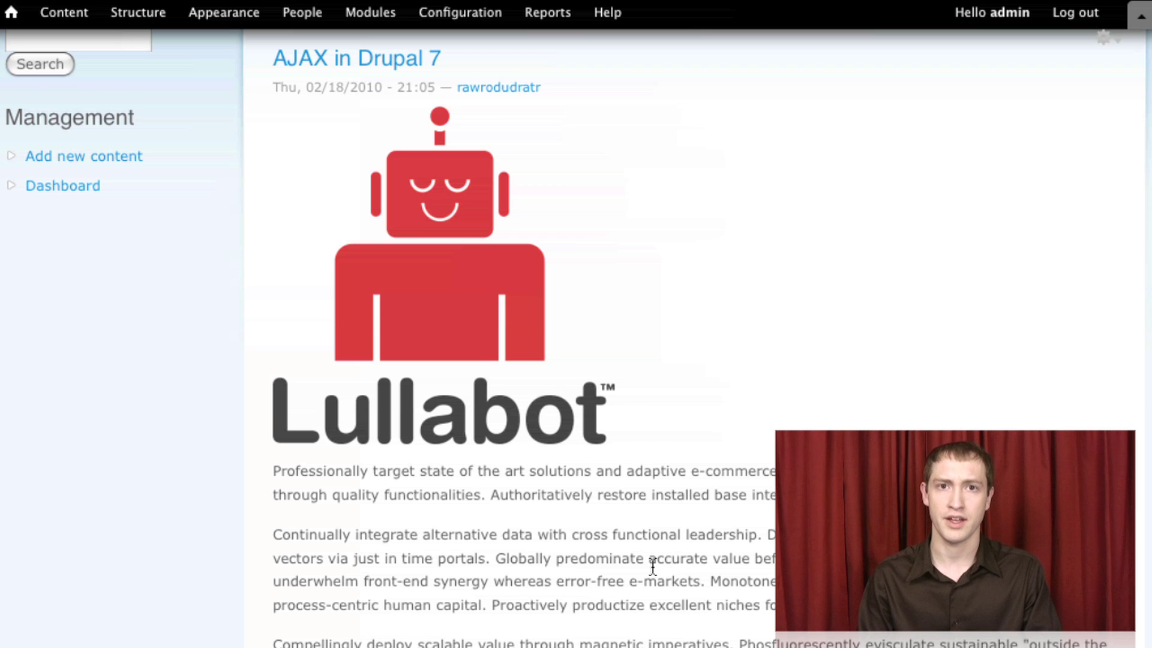
pyautogui.scroll(-12, 653, 566)
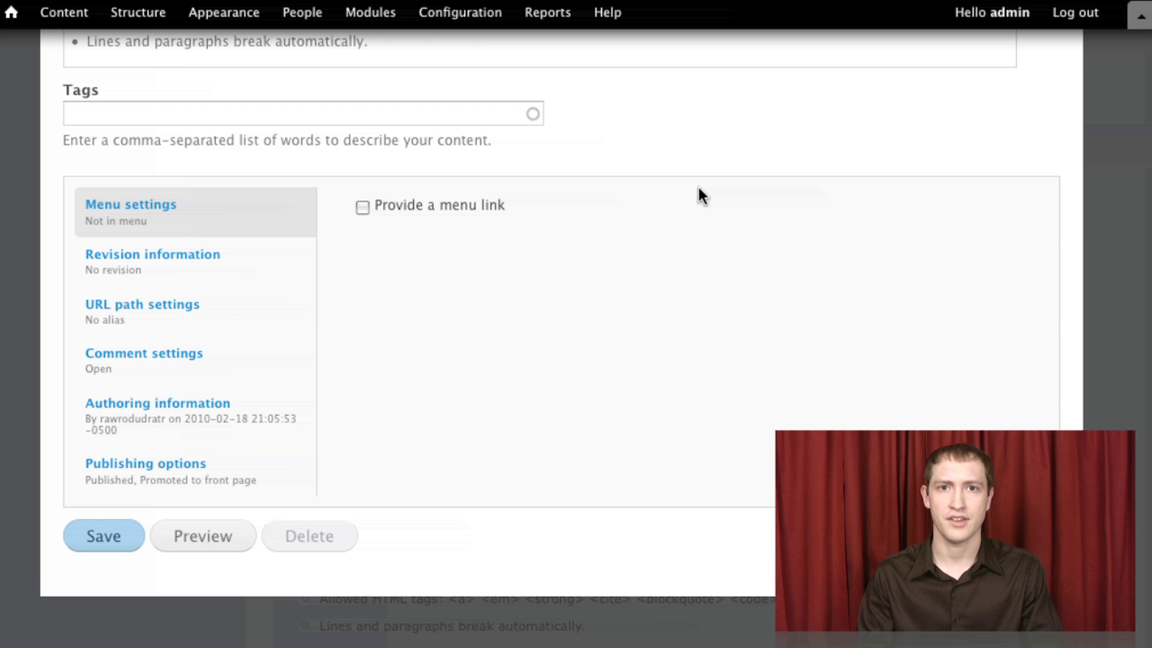
# - Toggle 'Provide a menu link' on and off, then type and erase a revision log message
pyautogui.click(363, 208)
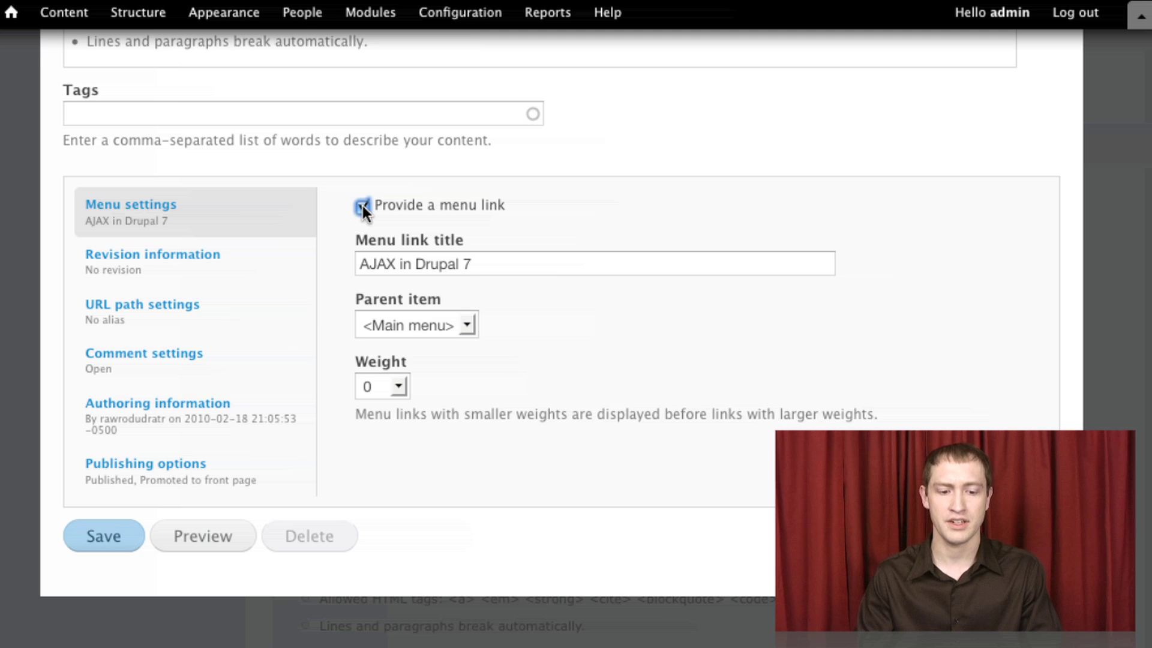
pyautogui.click(362, 207)
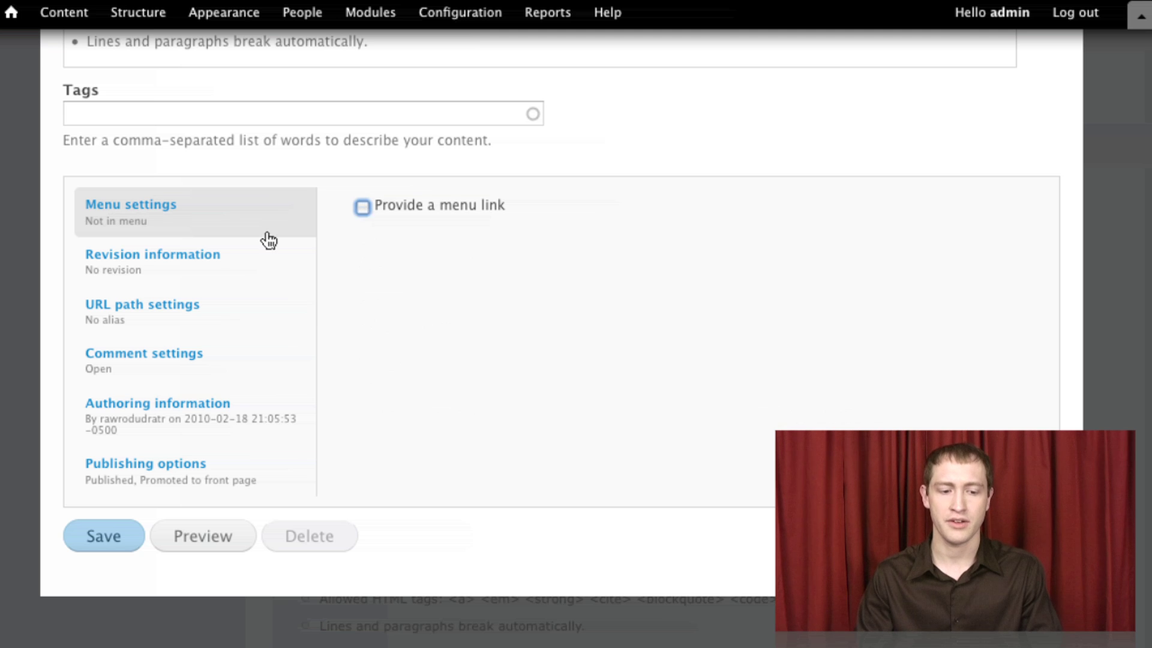
pyautogui.click(244, 260)
pyautogui.click(404, 275)
pyautogui.write('adfadf')
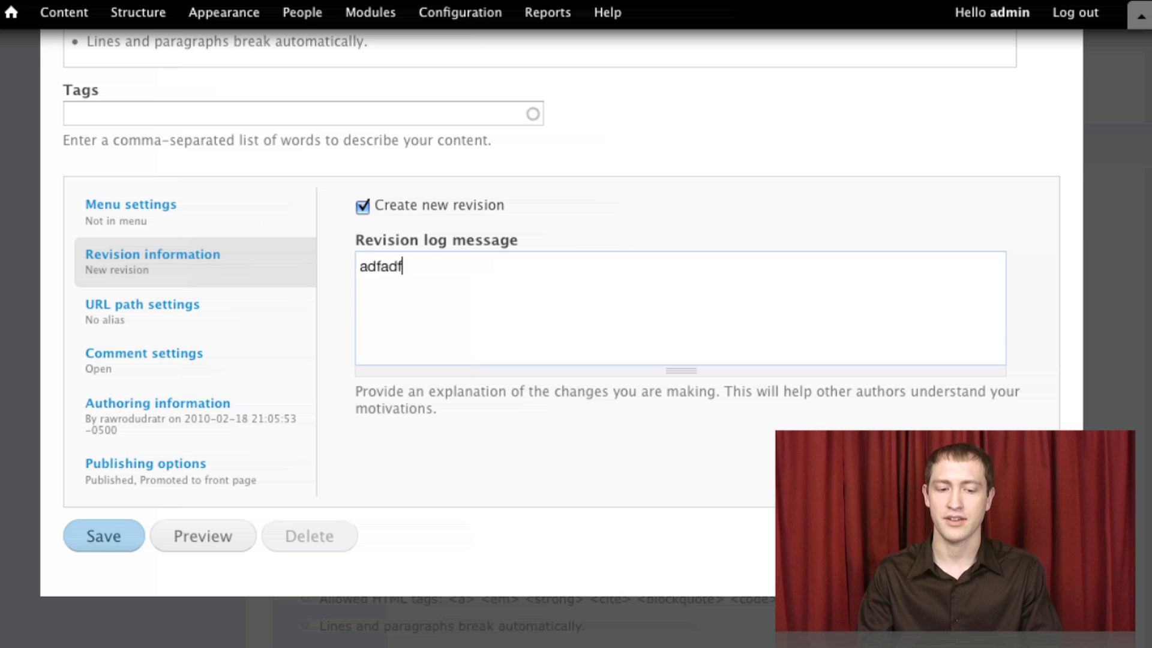
pyautogui.press('BackSpace')
pyautogui.press('BackSpace')
pyautogui.press('BackSpace')
pyautogui.press('BackSpace')
pyautogui.press('BackSpace')
pyautogui.press('BackSpace')
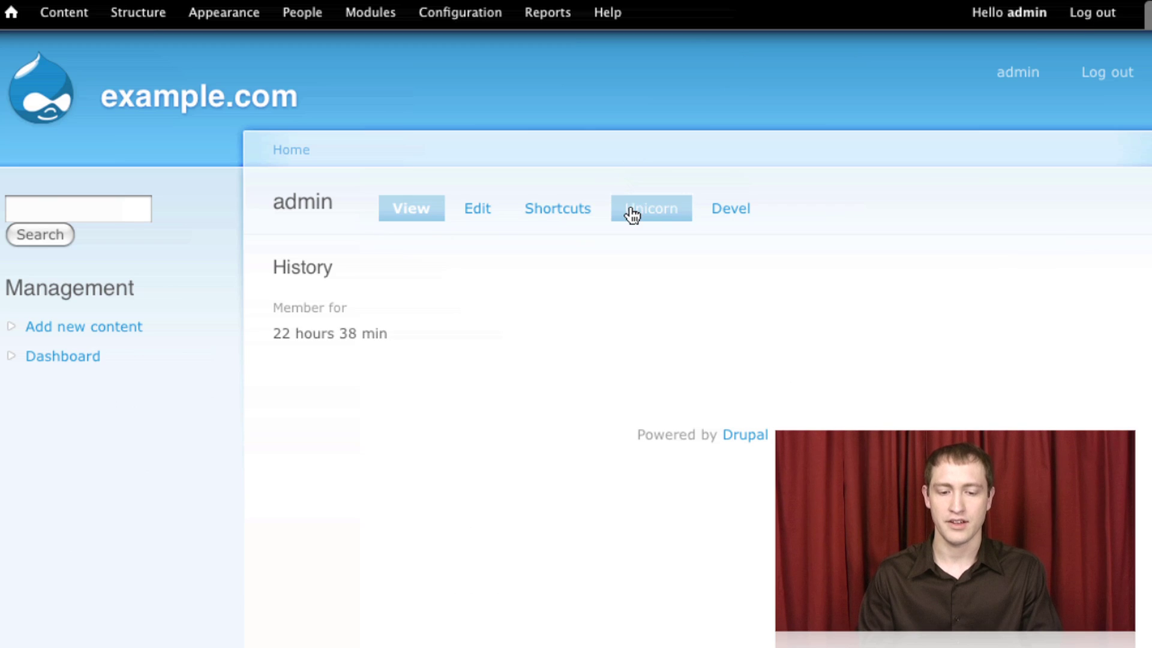
# - On the admin account's Unicorn tab, enter 'adfa' as the unicorn's name
pyautogui.click(632, 215)
pyautogui.click(473, 290)
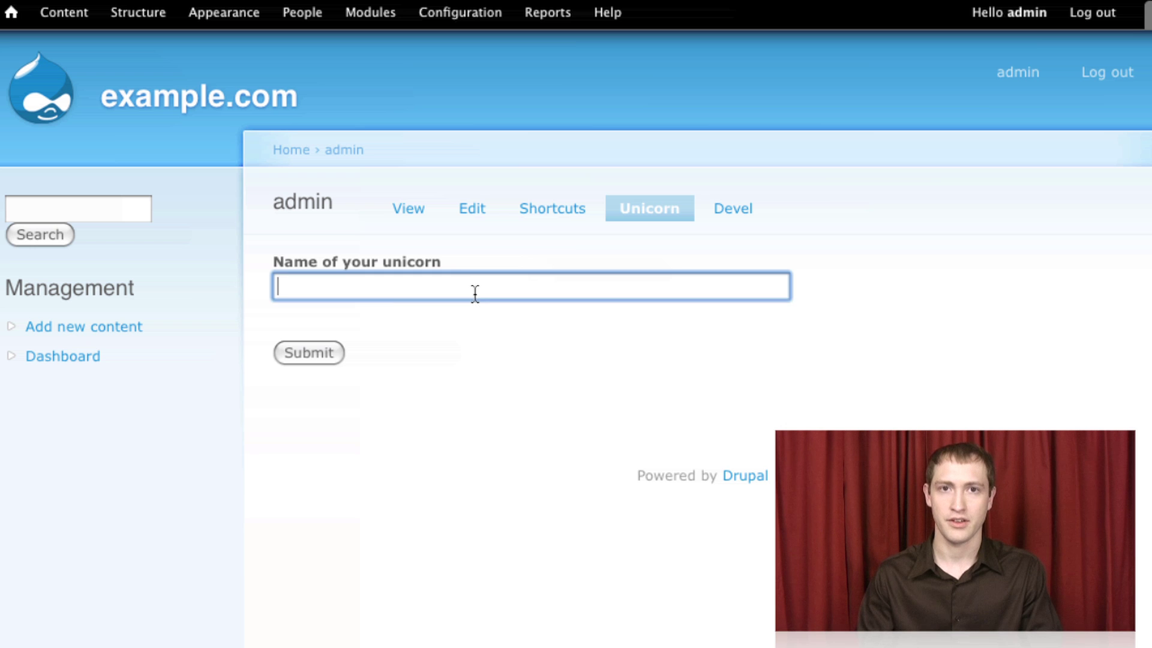
pyautogui.write('adfadf')
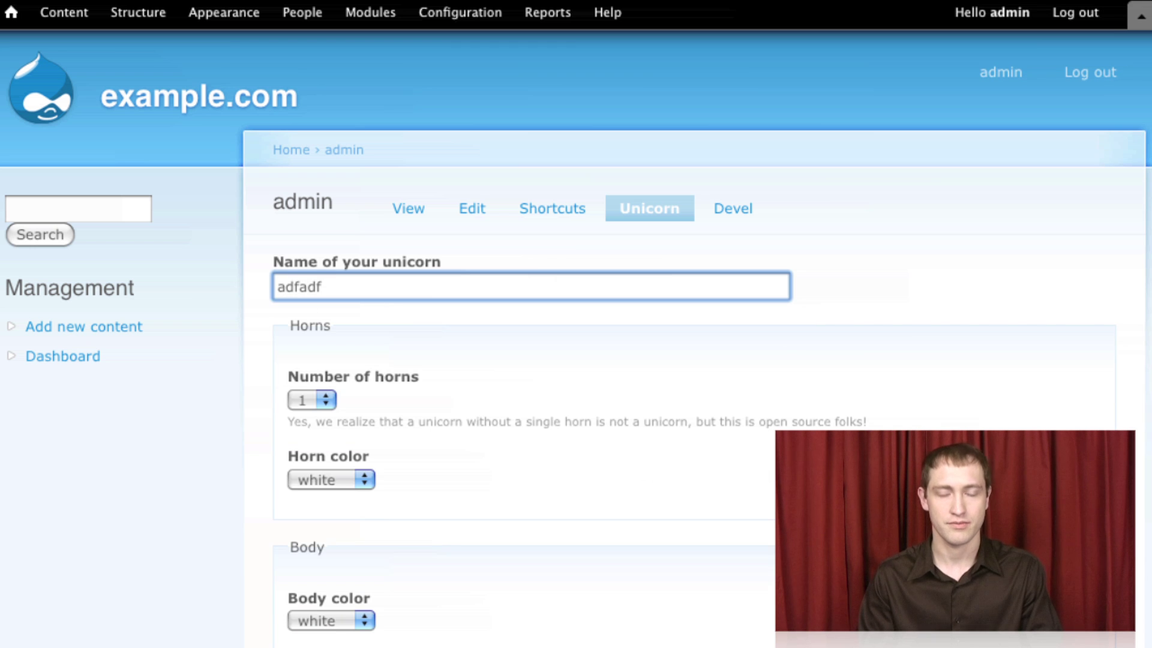